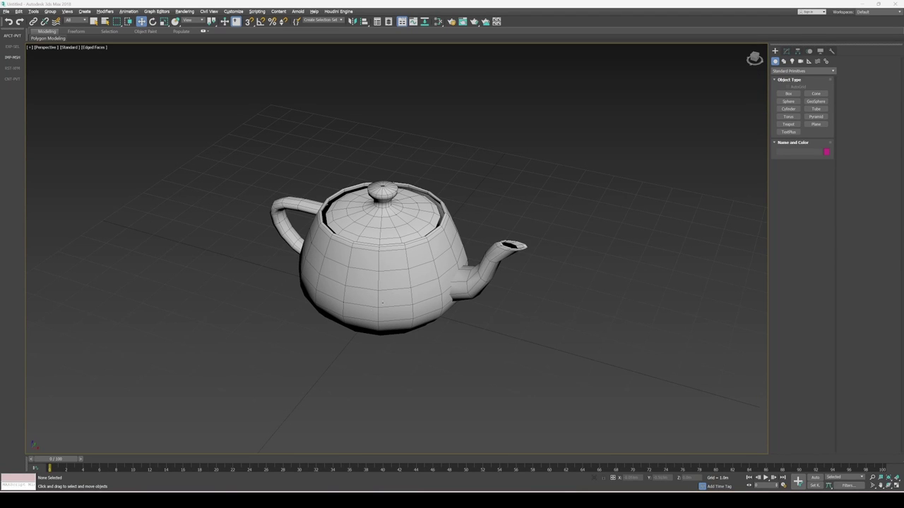
{"action": "middle_click_drag", "start_coordinate": [388, 281], "coordinate": [382, 275], "text": "alt"}
{"action": "middle_click_drag", "start_coordinate": [437, 280], "coordinate": [437, 277], "text": "alt"}
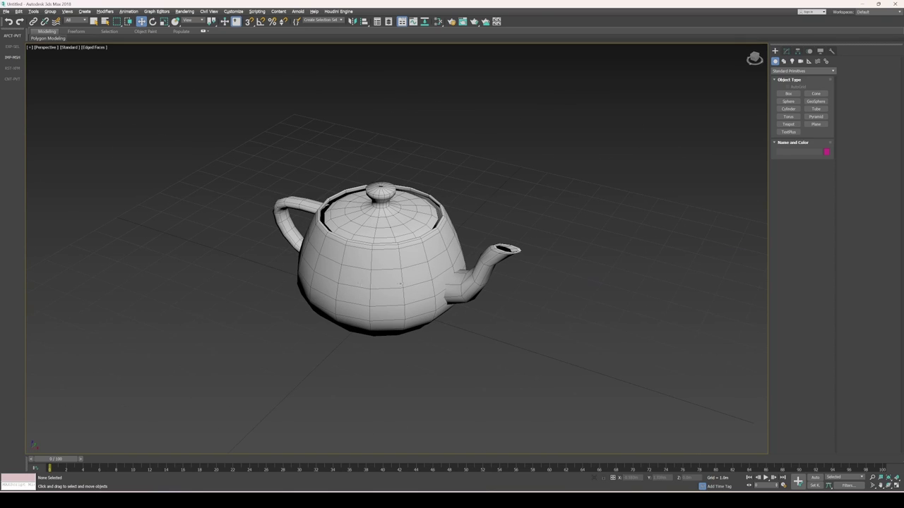
{"action": "middle_click_drag", "start_coordinate": [438, 314], "coordinate": [443, 317], "text": "alt"}
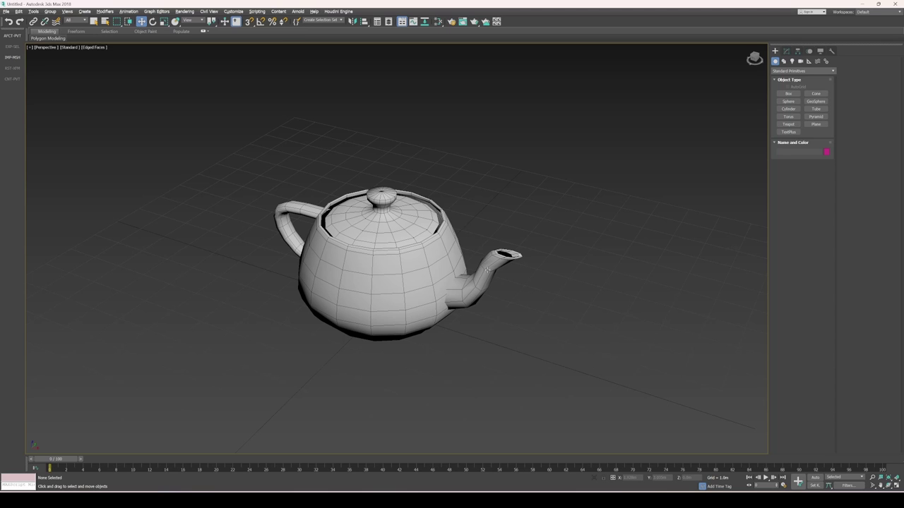
{"action": "middle_click_drag", "start_coordinate": [487, 269], "coordinate": [481, 254], "text": "alt"}
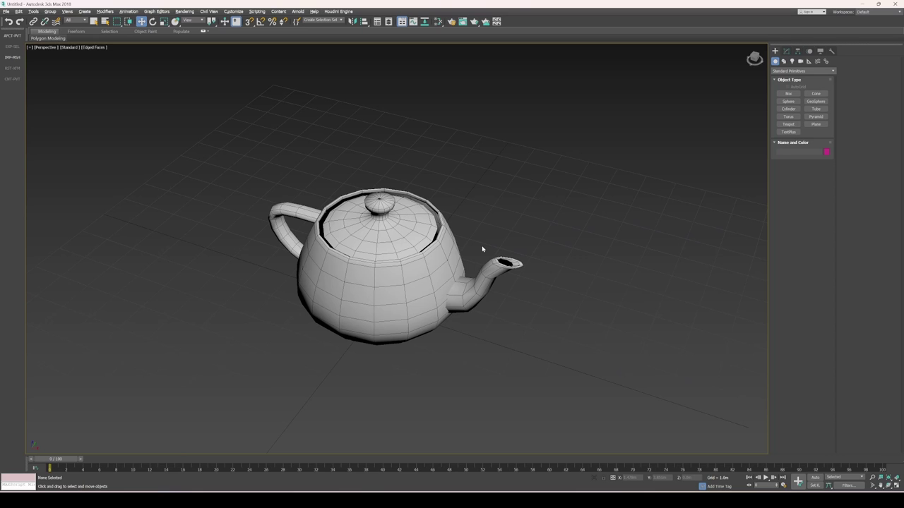
{"action": "scroll", "coordinate": [483, 250], "scroll_direction": "up", "scroll_amount": 4}
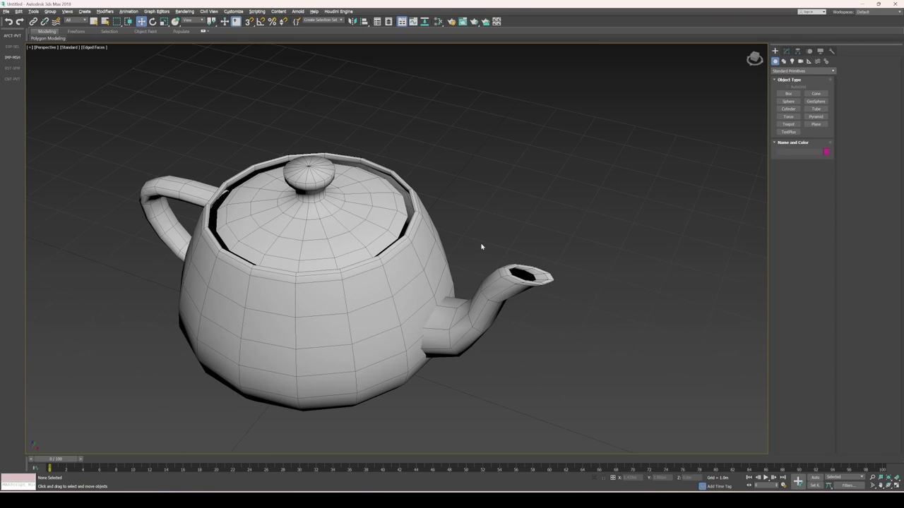
{"action": "middle_click_drag", "start_coordinate": [480, 248], "coordinate": [488, 214], "text": "alt"}
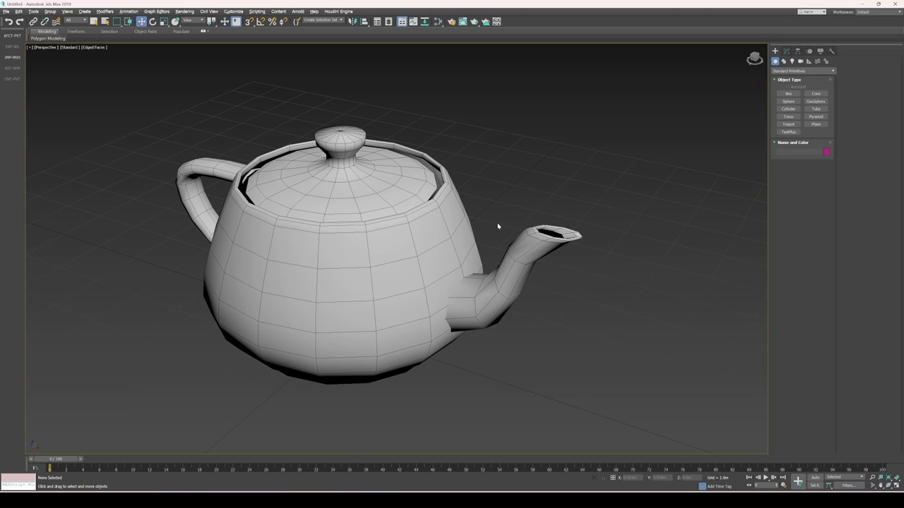
Step: Toggle the Edged Faces display of the perspective viewport off and on repeatedly, ending with plain Default Shading
{"action": "key", "text": "F4"}
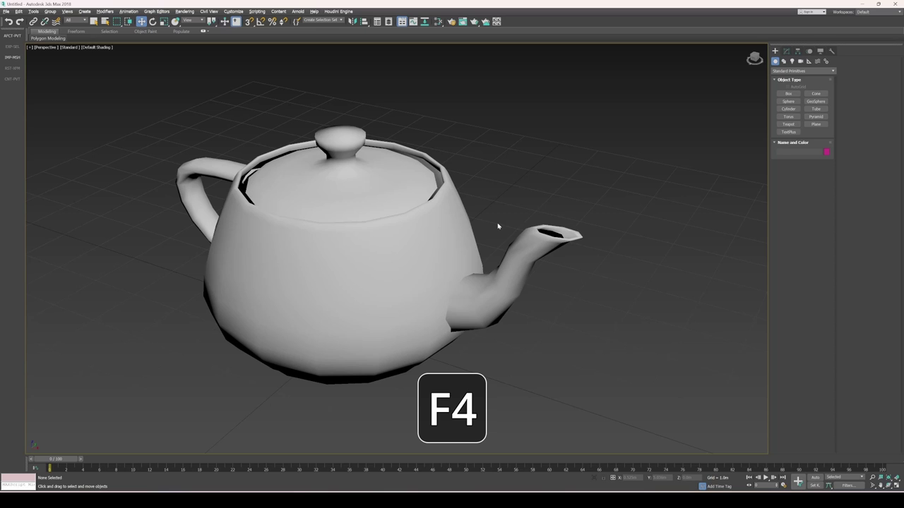
{"action": "key", "text": "F4"}
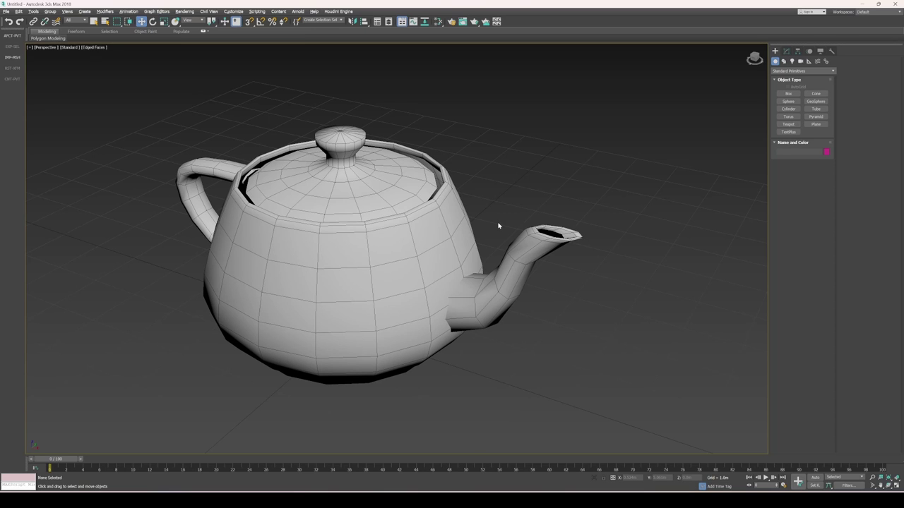
{"action": "key", "text": "F4"}
{"action": "key", "text": "F4"}
{"action": "key", "text": "F4"}
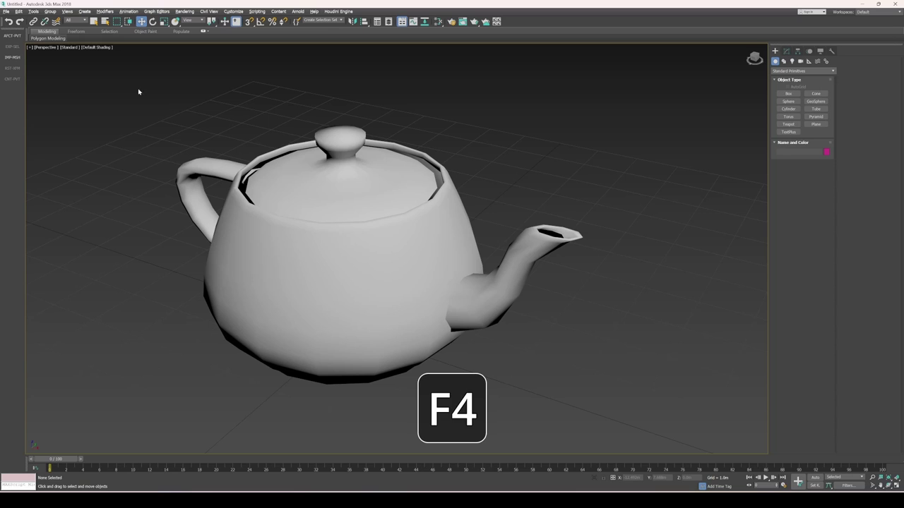
Step: Switch Edged Faces on, off and on again through the perspective viewport's shading options
{"action": "left_click", "coordinate": [99, 48]}
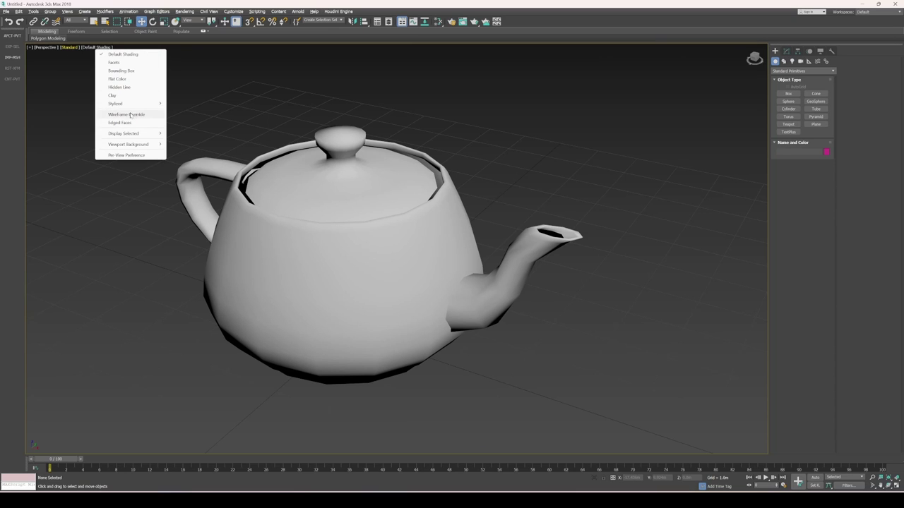
{"action": "left_click", "coordinate": [131, 123]}
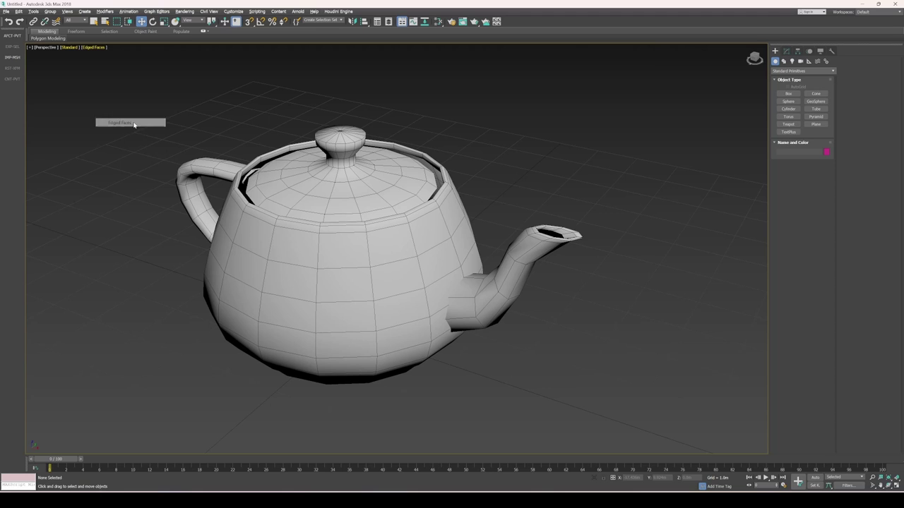
{"action": "left_click", "coordinate": [103, 47]}
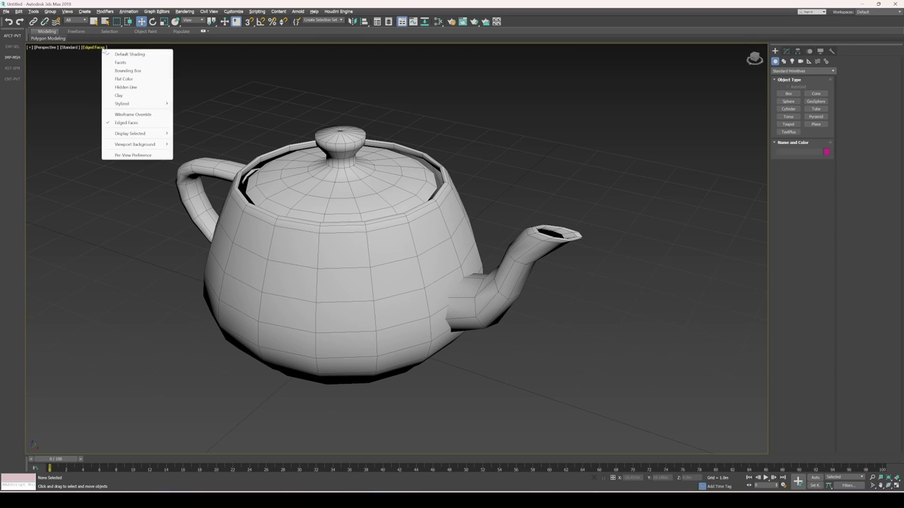
{"action": "left_click", "coordinate": [120, 123]}
{"action": "left_click", "coordinate": [104, 48]}
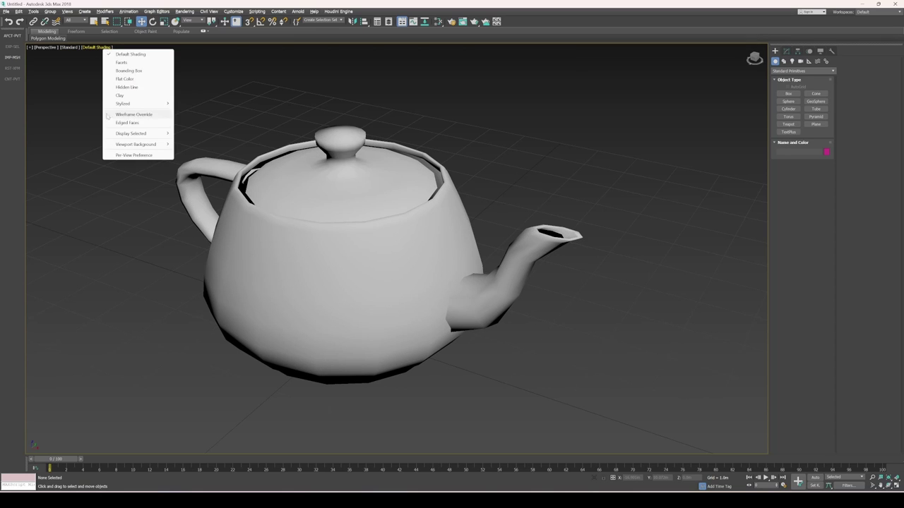
{"action": "left_click", "coordinate": [144, 122]}
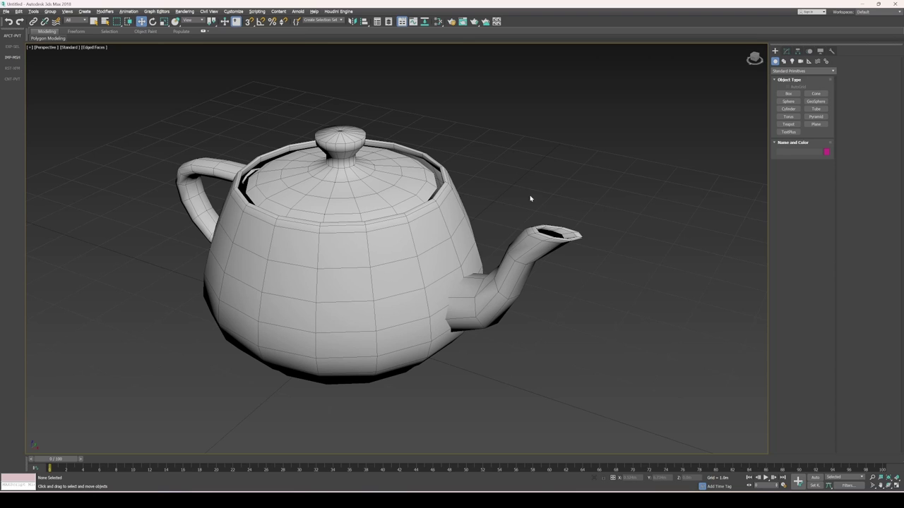
Step: Change the teapot's object color to red from the basic palette and deselect the teapot
{"action": "left_click", "coordinate": [522, 233]}
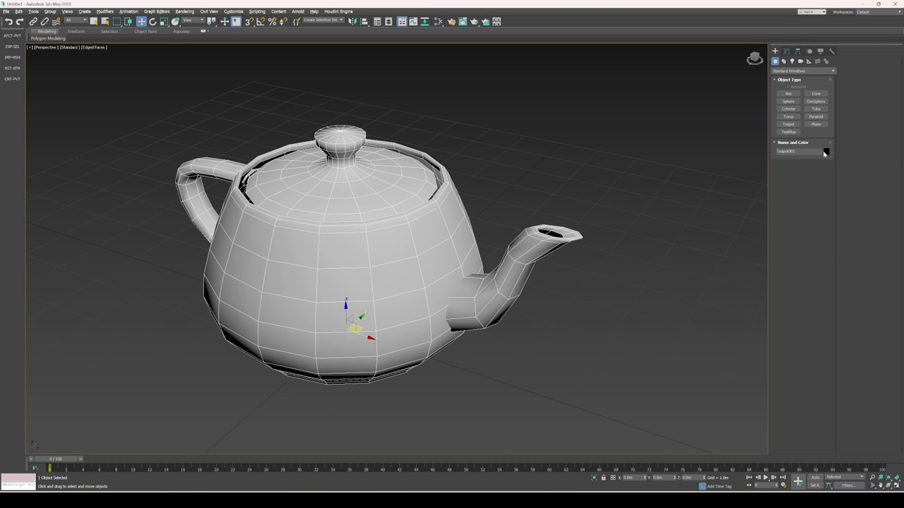
{"action": "left_click", "coordinate": [826, 153]}
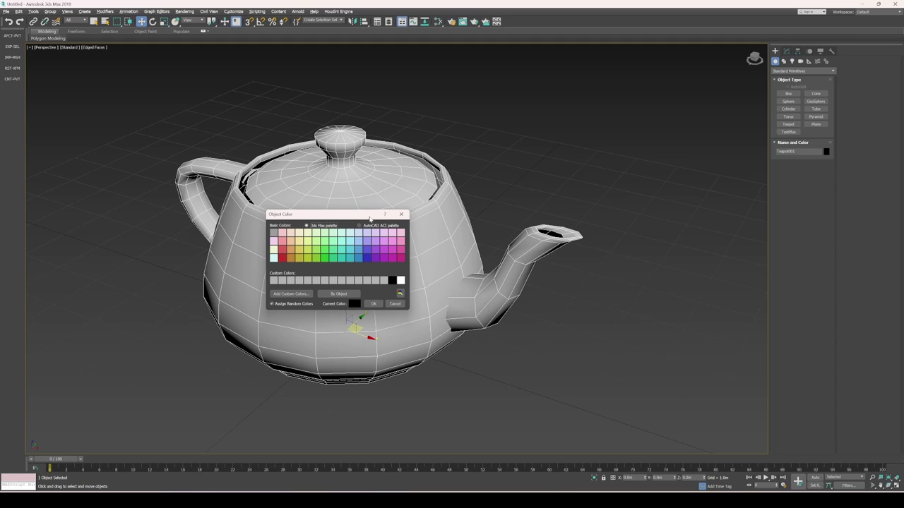
{"action": "left_click", "coordinate": [282, 257]}
{"action": "left_click", "coordinate": [373, 304]}
{"action": "left_click", "coordinate": [505, 221]}
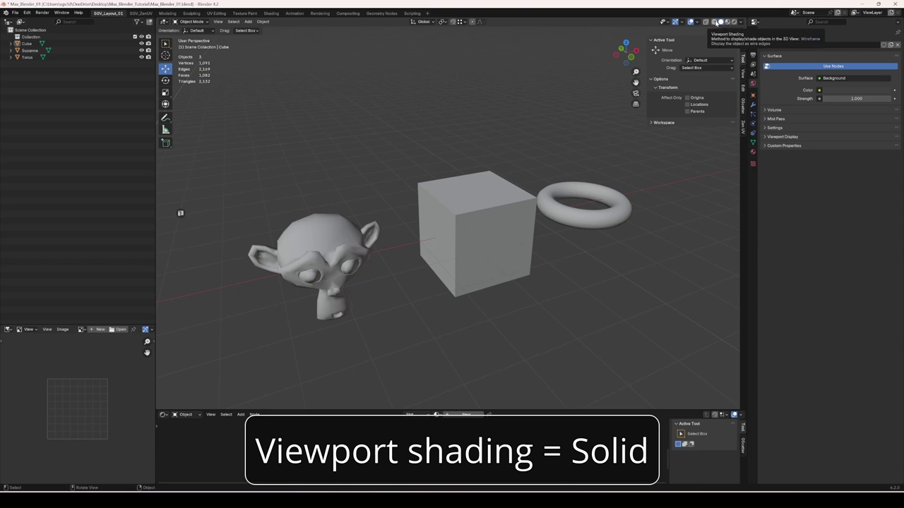
Step: Switch to Blender, compare Wireframe with Solid viewport shading, and enable the Wireframe overlay in Solid mode
{"action": "left_click", "coordinate": [714, 21]}
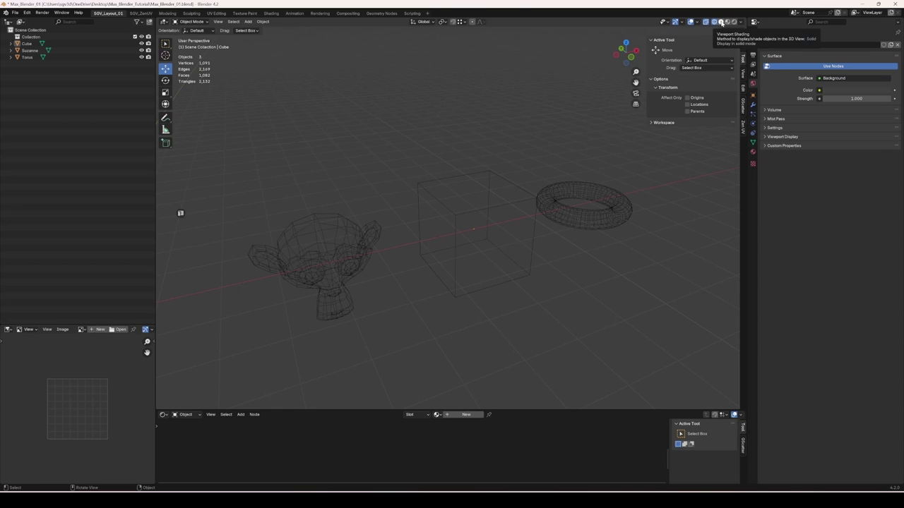
{"action": "left_click", "coordinate": [721, 21]}
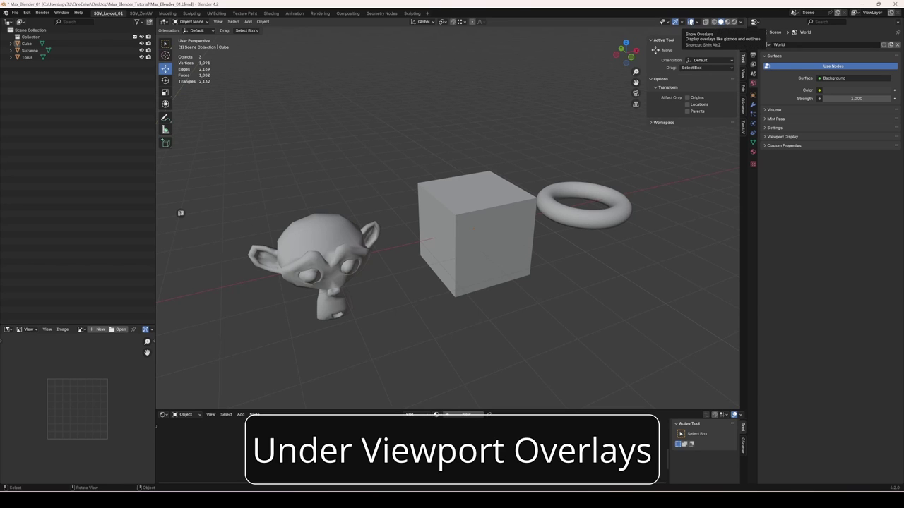
{"action": "left_click", "coordinate": [697, 23]}
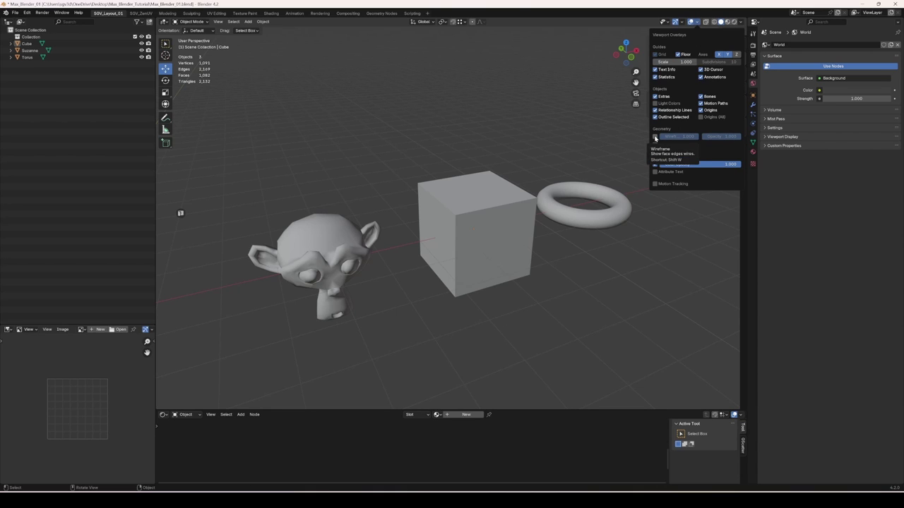
{"action": "left_click", "coordinate": [655, 137]}
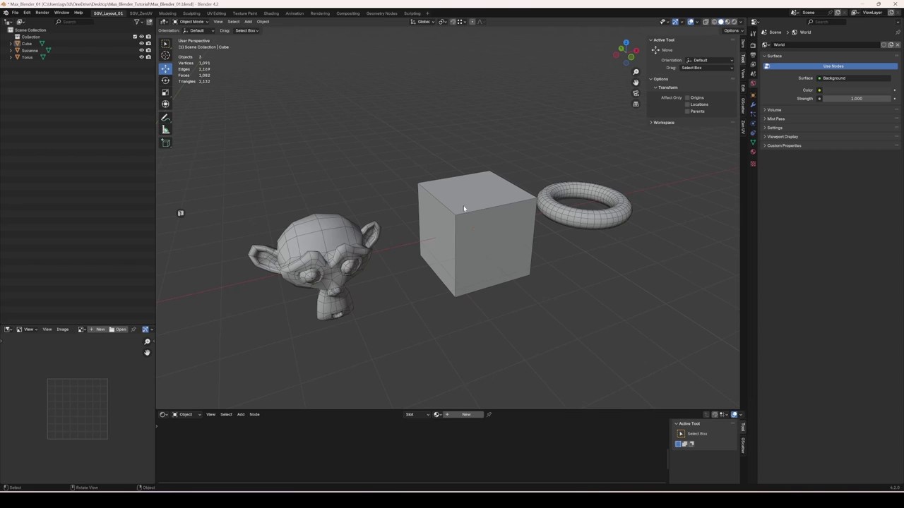
{"action": "middle_click_drag", "start_coordinate": [460, 203], "coordinate": [499, 169]}
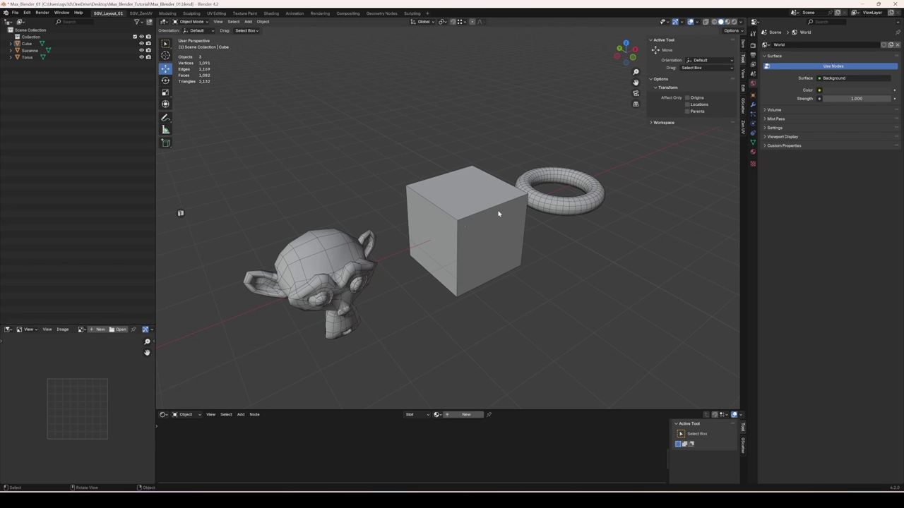
{"action": "middle_click_drag", "start_coordinate": [447, 222], "coordinate": [406, 206]}
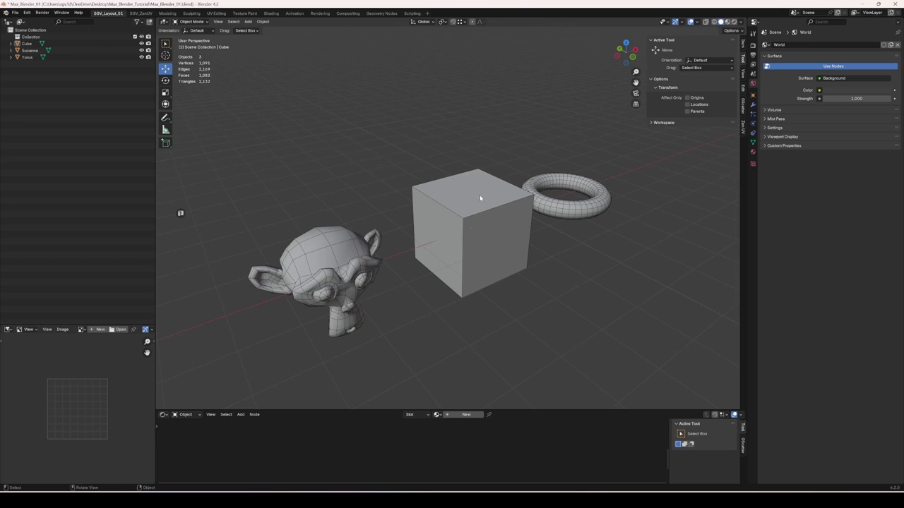
{"action": "middle_click_drag", "start_coordinate": [478, 203], "coordinate": [452, 203]}
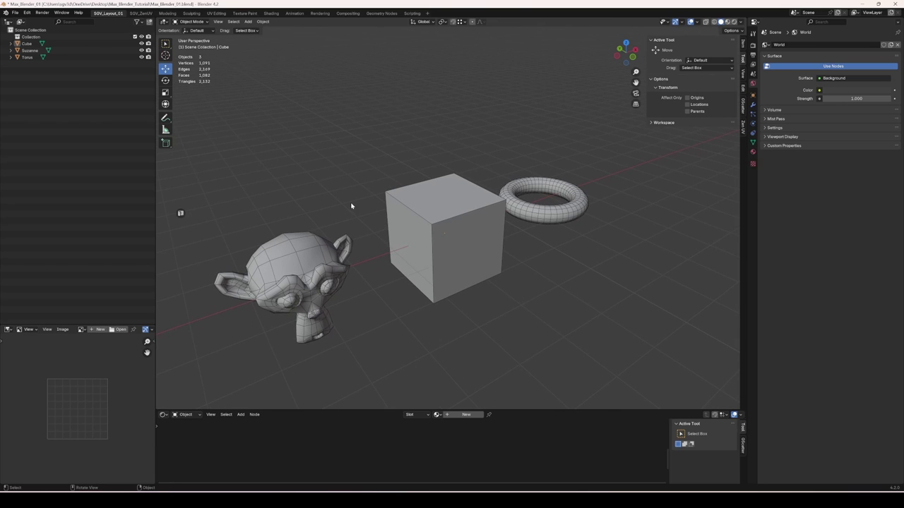
Step: Open the Preferences in an enlarged window and expand the 3D Viewport colors of the theme settings
{"action": "left_click", "coordinate": [28, 13]}
{"action": "left_click", "coordinate": [43, 99]}
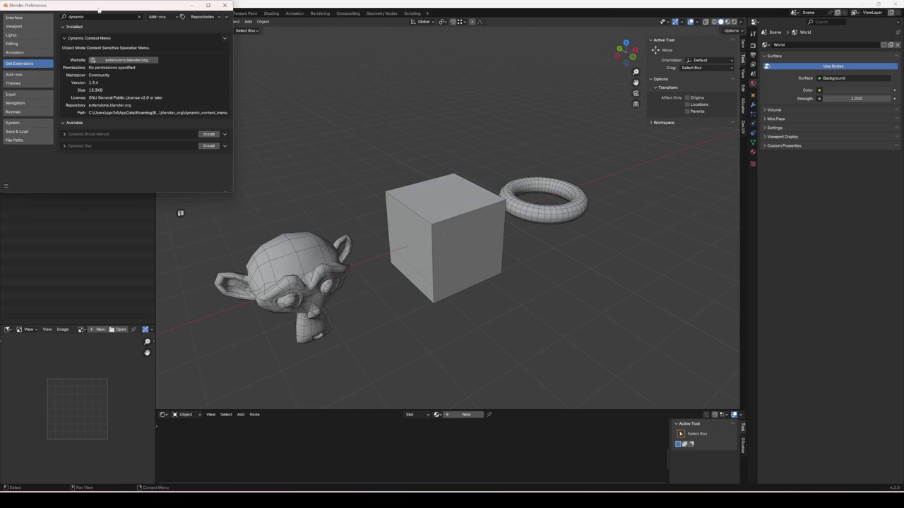
{"action": "left_click_drag", "start_coordinate": [99, 9], "coordinate": [551, 57]}
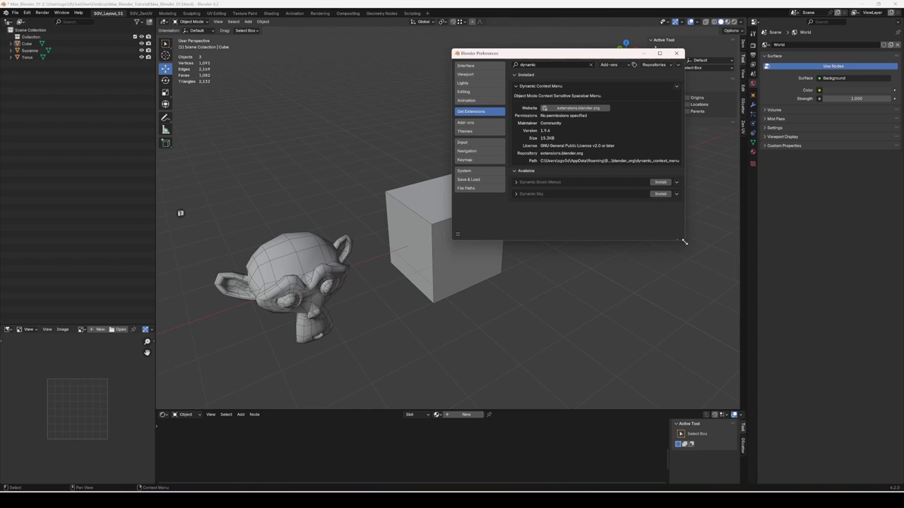
{"action": "left_click_drag", "start_coordinate": [683, 240], "coordinate": [751, 380]}
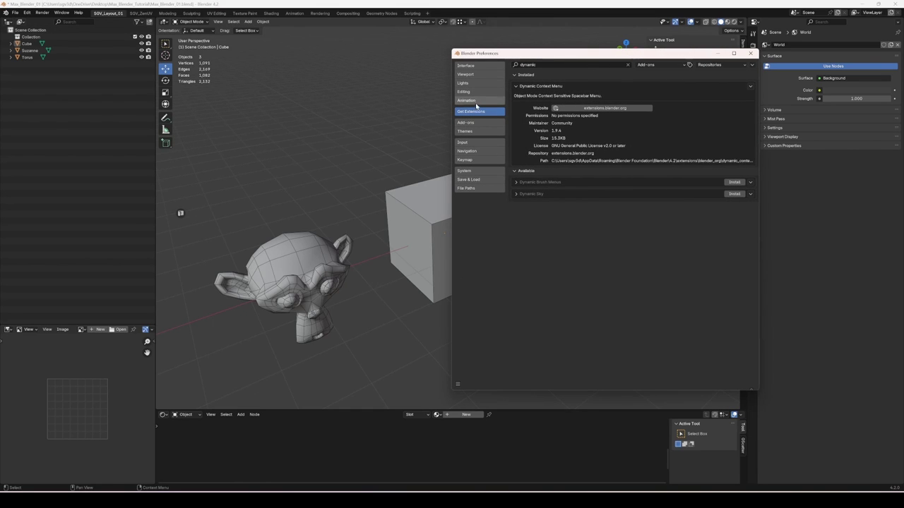
{"action": "left_click", "coordinate": [477, 132]}
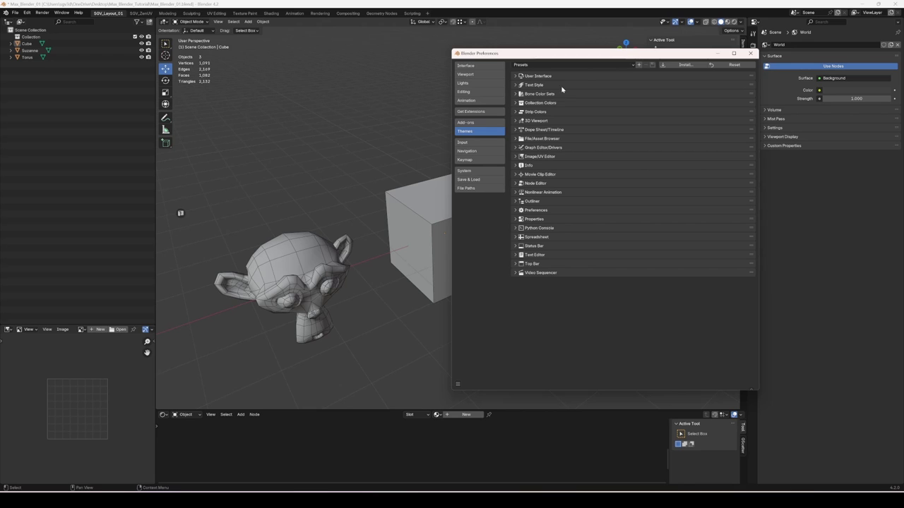
{"action": "left_click", "coordinate": [526, 122]}
{"action": "left_click_drag", "start_coordinate": [518, 55], "coordinate": [519, 40]}
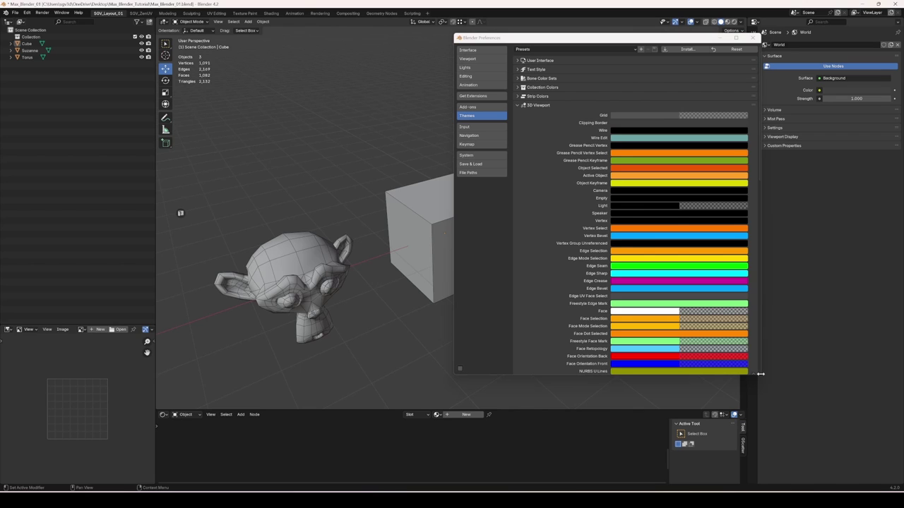
{"action": "left_click_drag", "start_coordinate": [758, 373], "coordinate": [854, 443]}
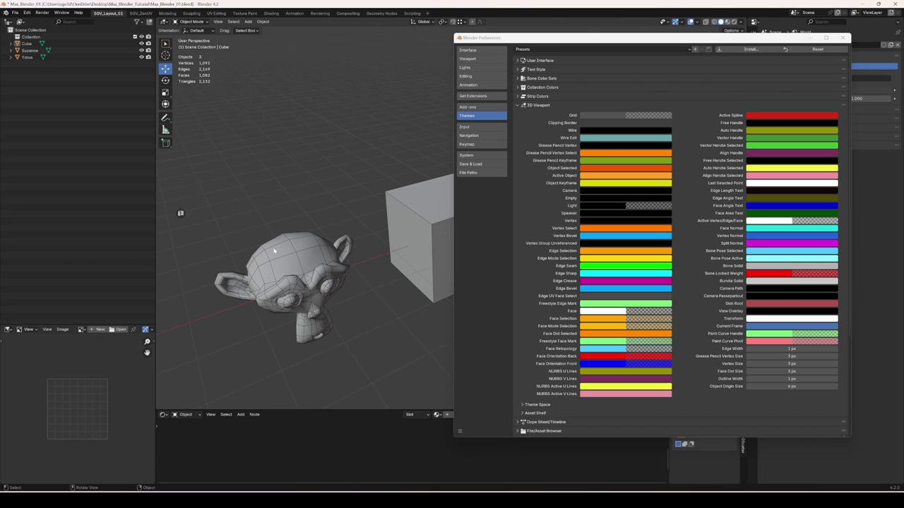
Step: Set the theme's 3D Viewport Wire color to white with a value of 1.000
{"action": "left_click", "coordinate": [613, 132]}
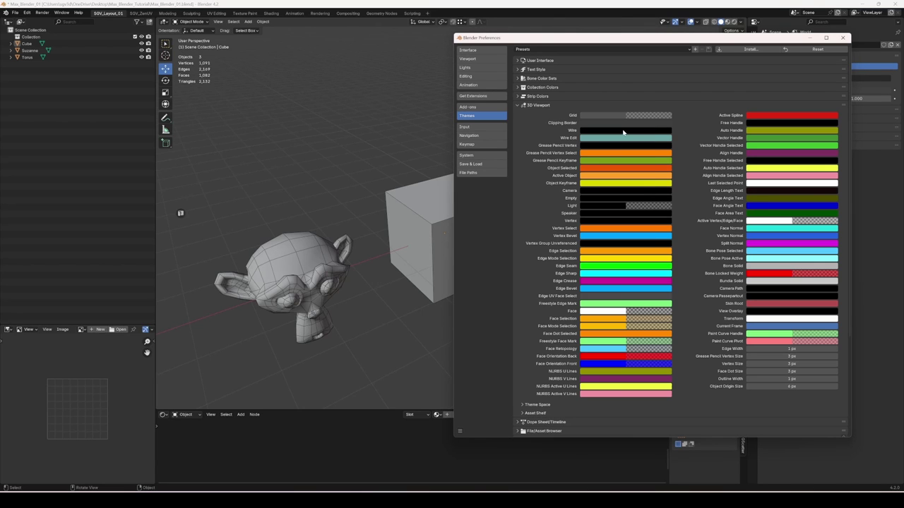
{"action": "left_click", "coordinate": [623, 131]}
{"action": "left_click_drag", "start_coordinate": [652, 192], "coordinate": [651, 138]}
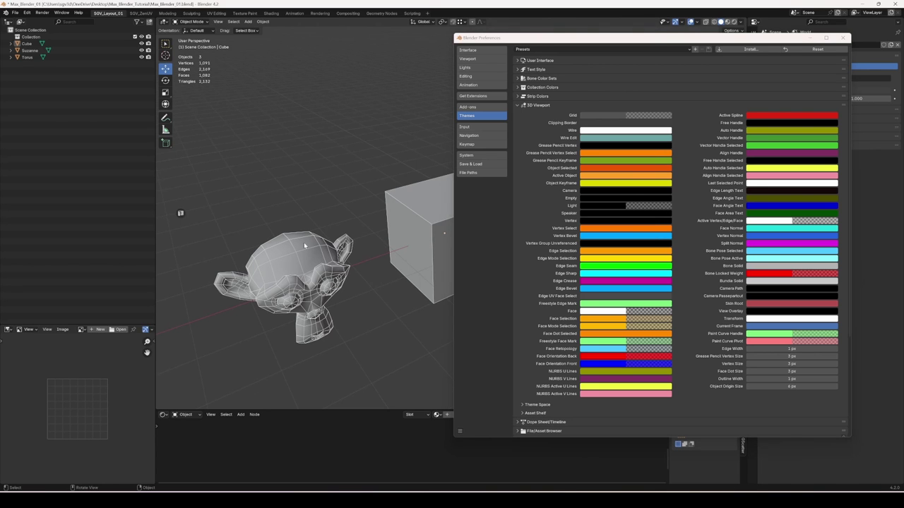
{"action": "middle_click_drag", "start_coordinate": [305, 245], "coordinate": [331, 222]}
Step: Set the theme's Wire color to black by lowering its value to 0.000
{"action": "left_click", "coordinate": [624, 130]}
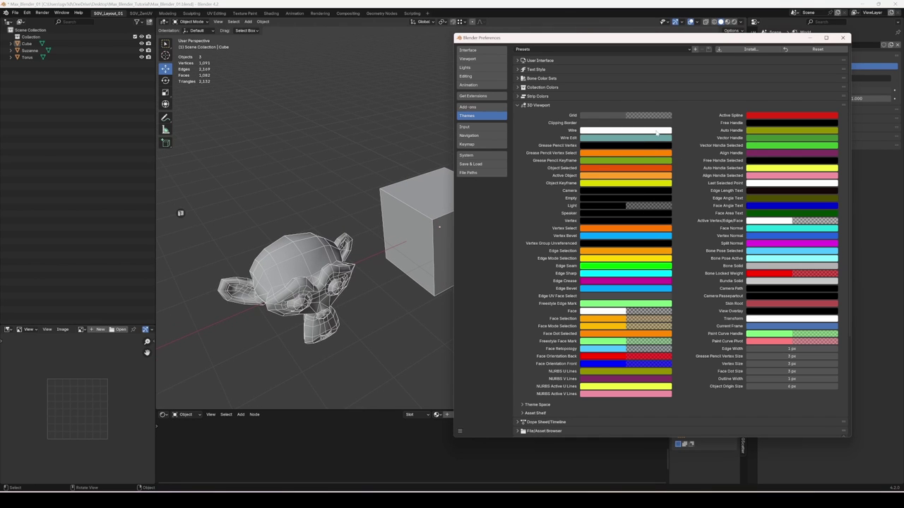
{"action": "left_click", "coordinate": [656, 131]}
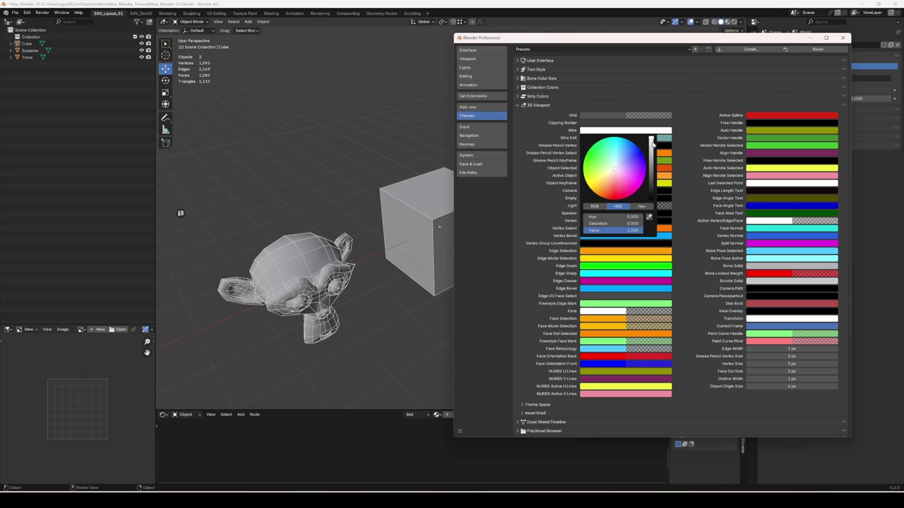
{"action": "left_click_drag", "start_coordinate": [651, 140], "coordinate": [651, 199]}
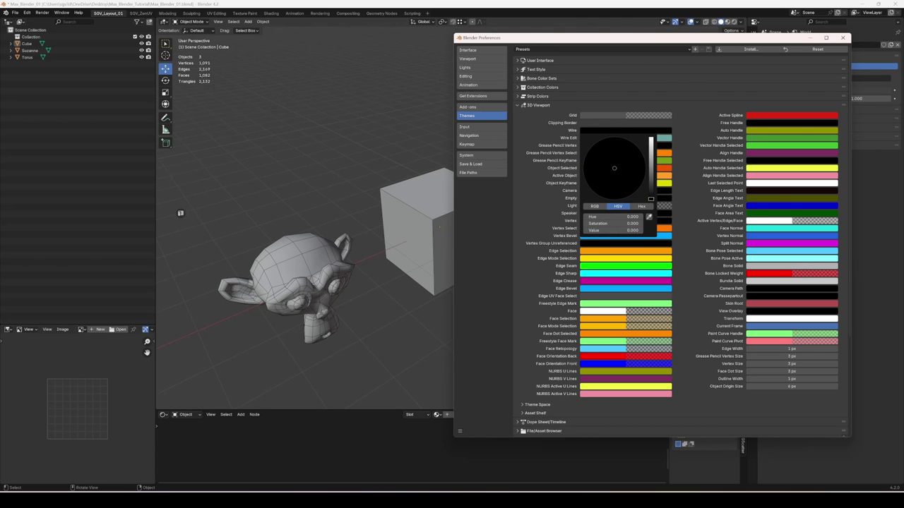
{"action": "mouse_move", "coordinate": [340, 233]}
{"action": "middle_mouse_down"}
{"action": "mouse_move", "coordinate": [343, 221]}
{"action": "mouse_move", "coordinate": [328, 241]}
{"action": "middle_mouse_up"}
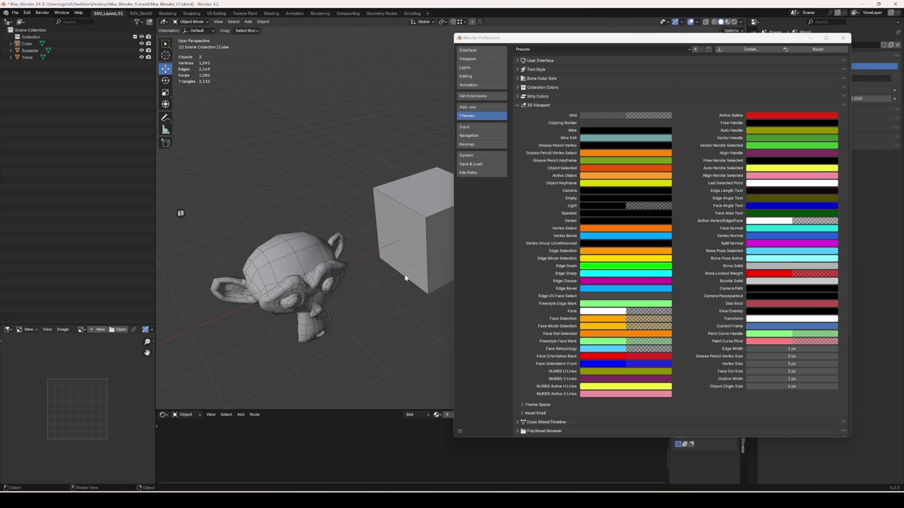
Step: Close the Preferences window and return to the 3D viewport with the wireframed objects
{"action": "left_click", "coordinate": [459, 431]}
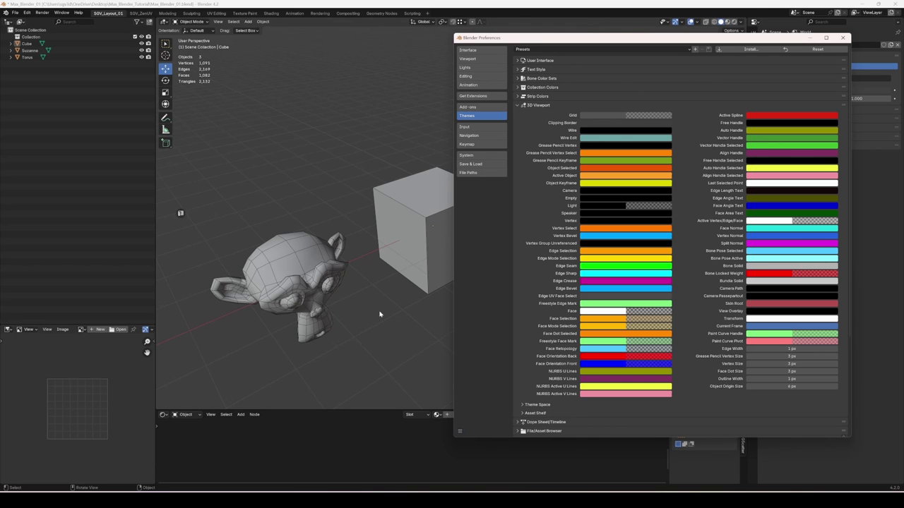
{"action": "left_click", "coordinate": [842, 38]}
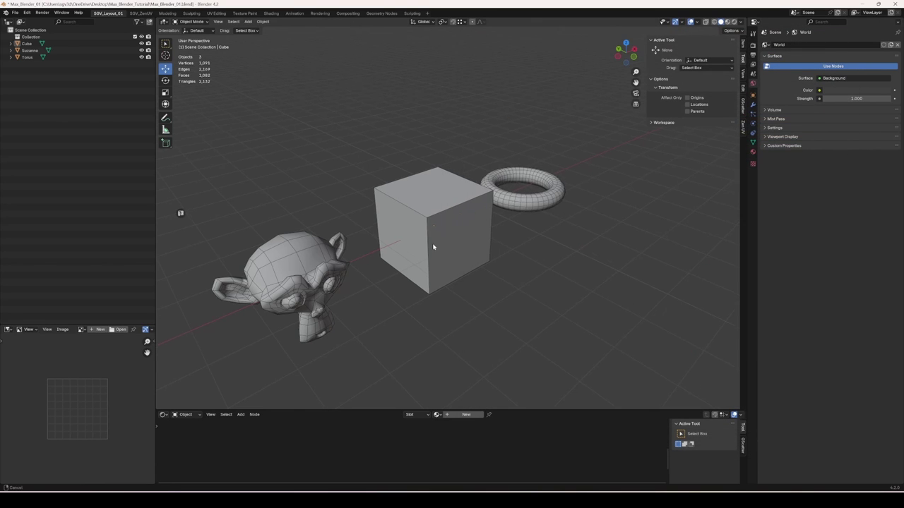
{"action": "middle_click_drag", "start_coordinate": [431, 245], "coordinate": [407, 276]}
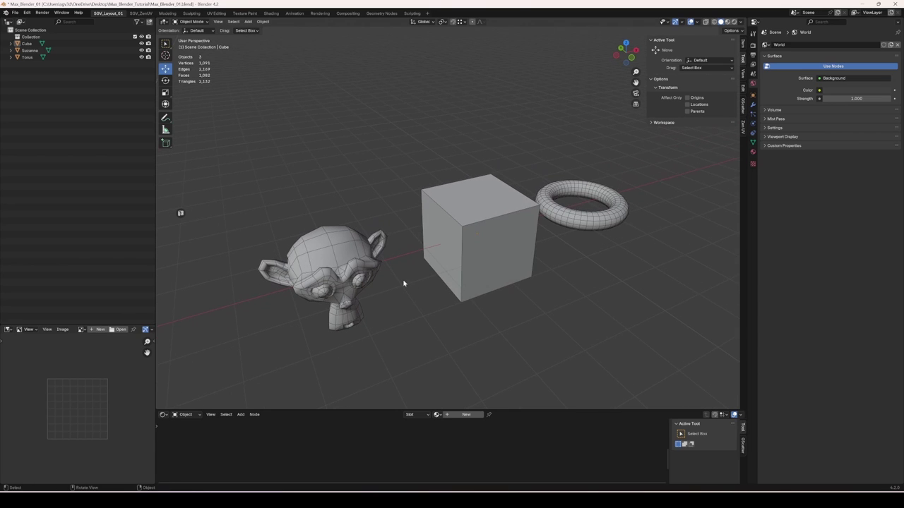